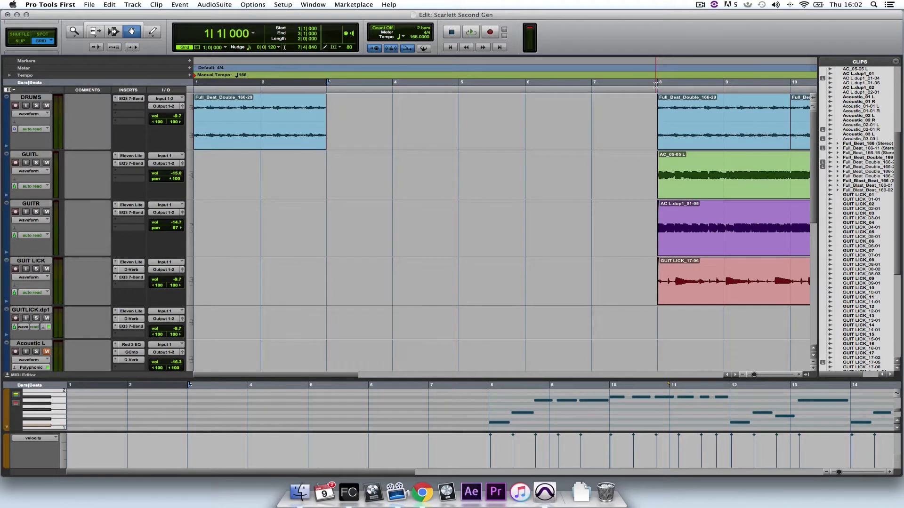
Play back the opening drums clip from bar 1, then zoom in to bars 1–2.
{"action": "key", "text": "space"}
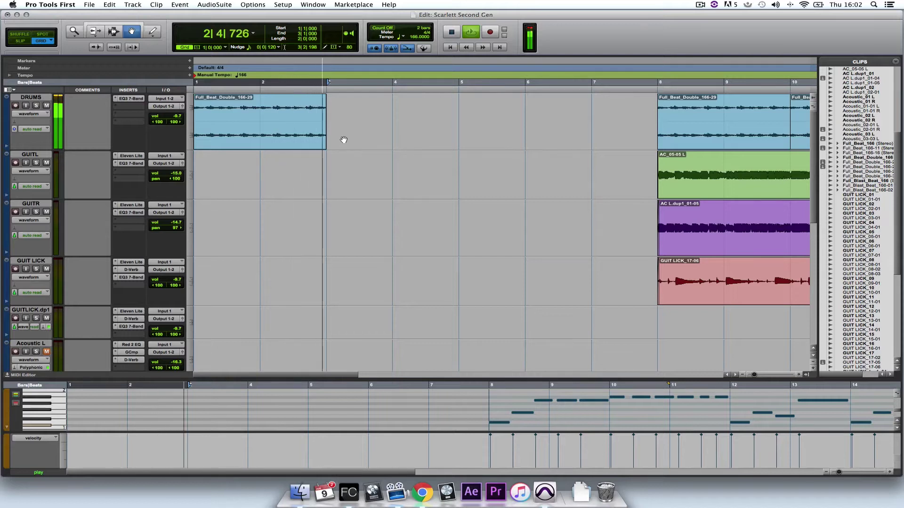
{"action": "key", "text": "space"}
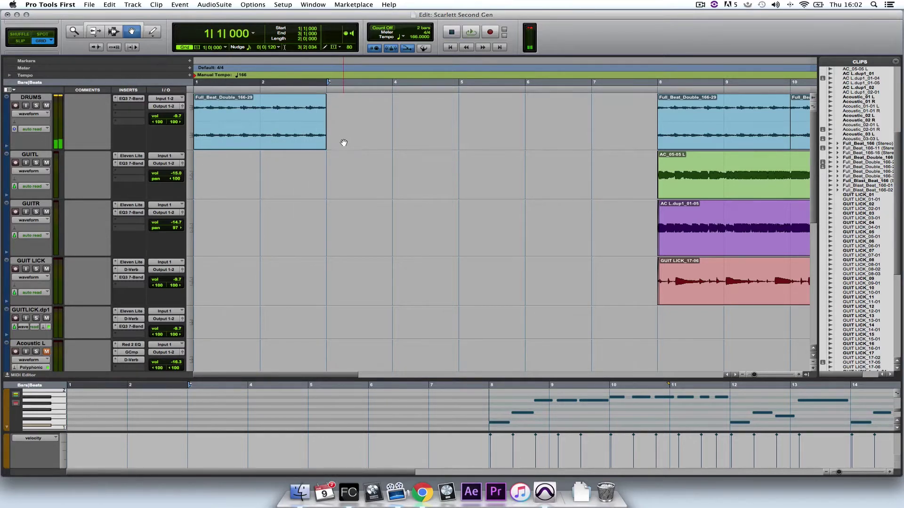
{"action": "key", "text": "super+bracketright"}
{"action": "key", "text": "super+bracketright"}
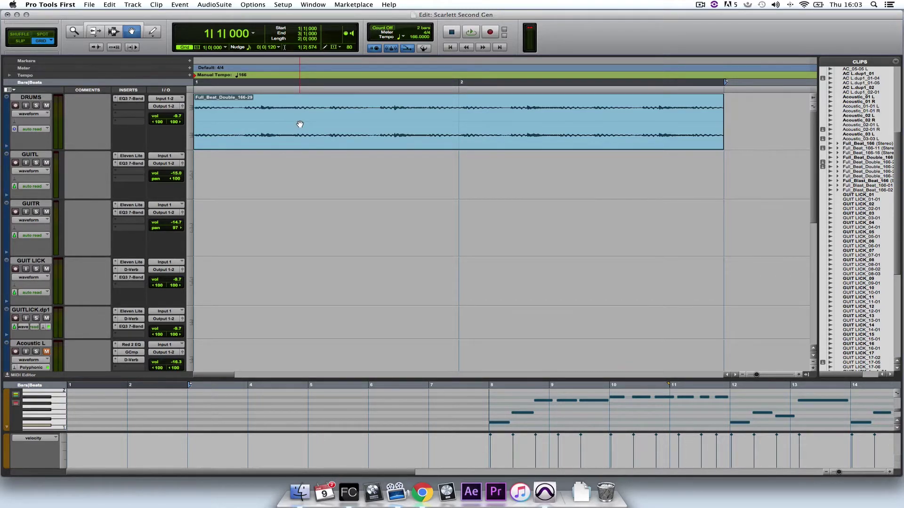
Switch the DRUMS track timebase from Samples to Ticks.
{"action": "double_click", "coordinate": [300, 125]}
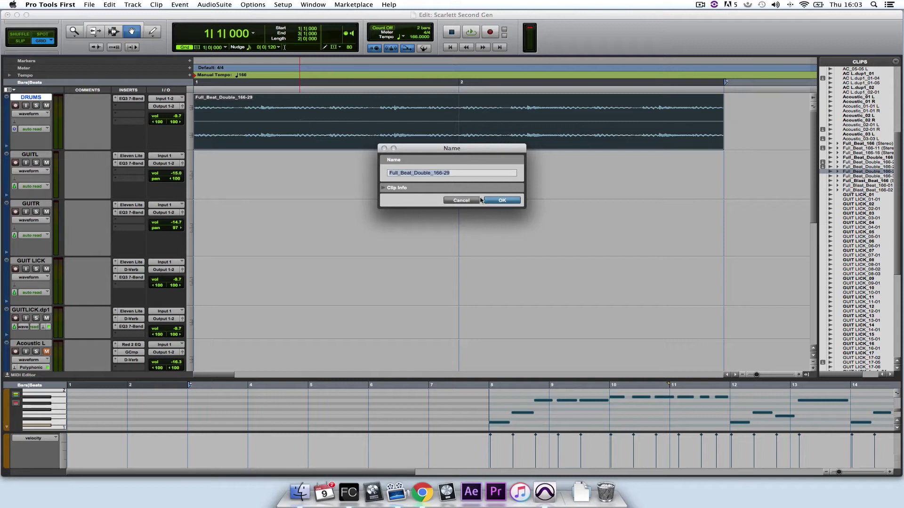
{"action": "left_click", "coordinate": [485, 200]}
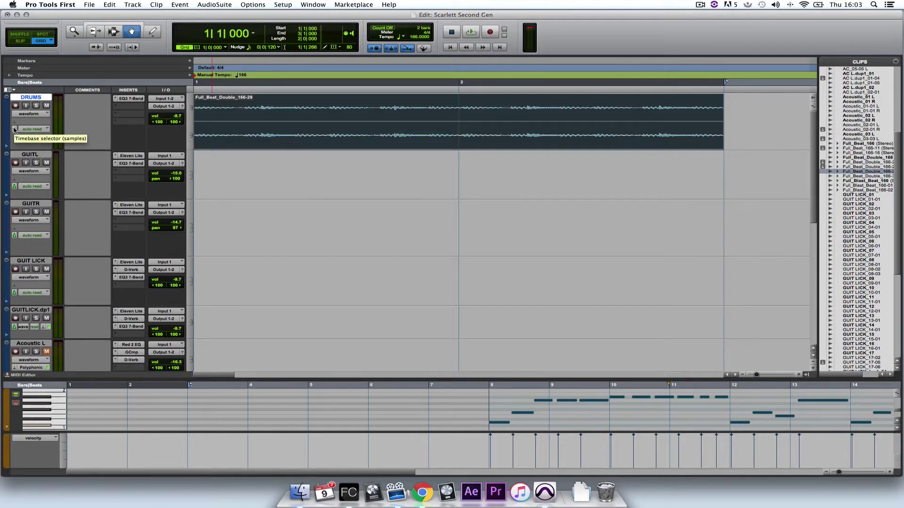
{"action": "left_click", "coordinate": [15, 130]}
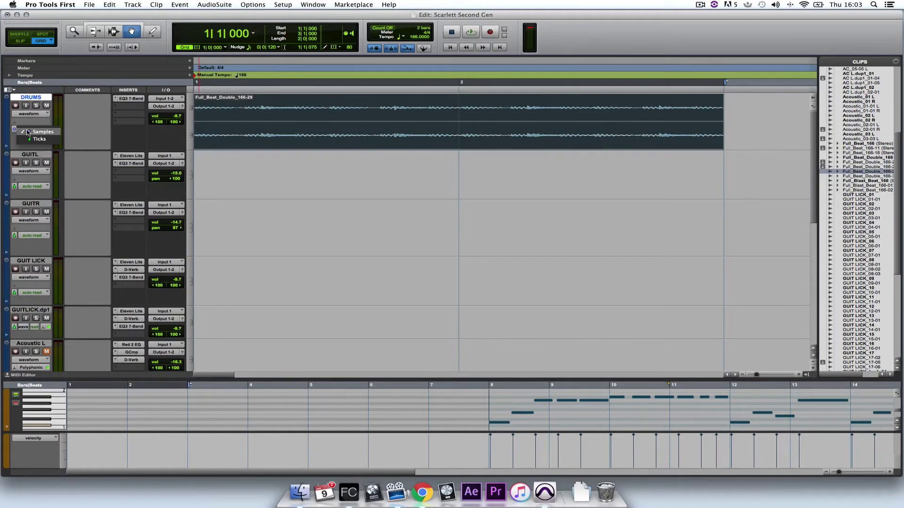
{"action": "left_click", "coordinate": [35, 138]}
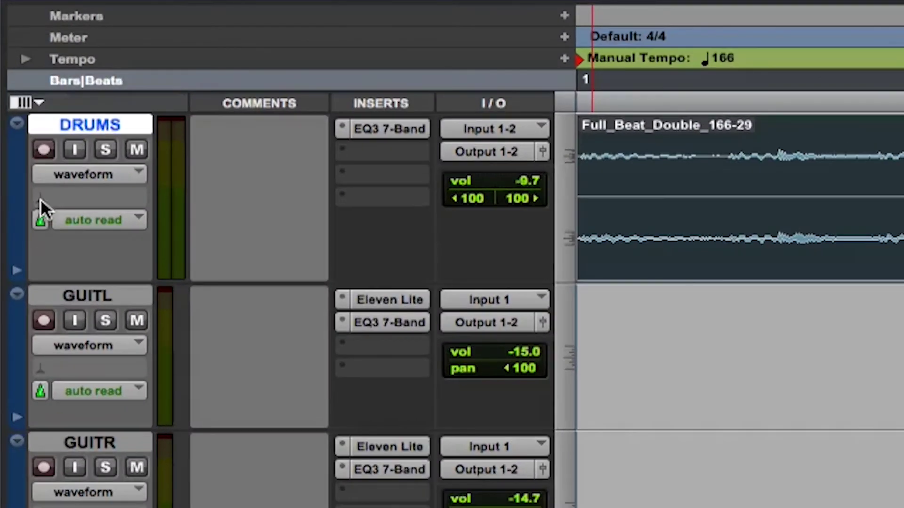
{"action": "left_click", "coordinate": [40, 200]}
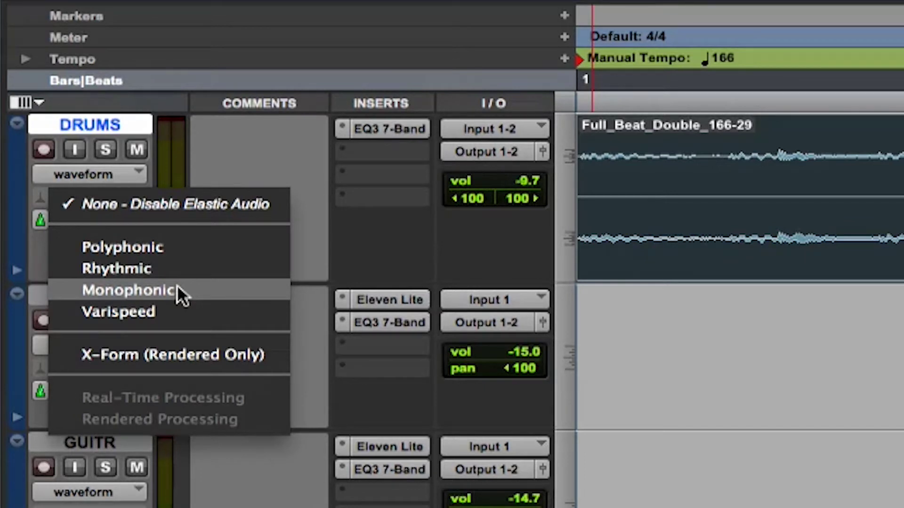
Apply Rhythmic Elastic Audio to the DRUMS track and show it in analysis view.
{"action": "left_click", "coordinate": [173, 268]}
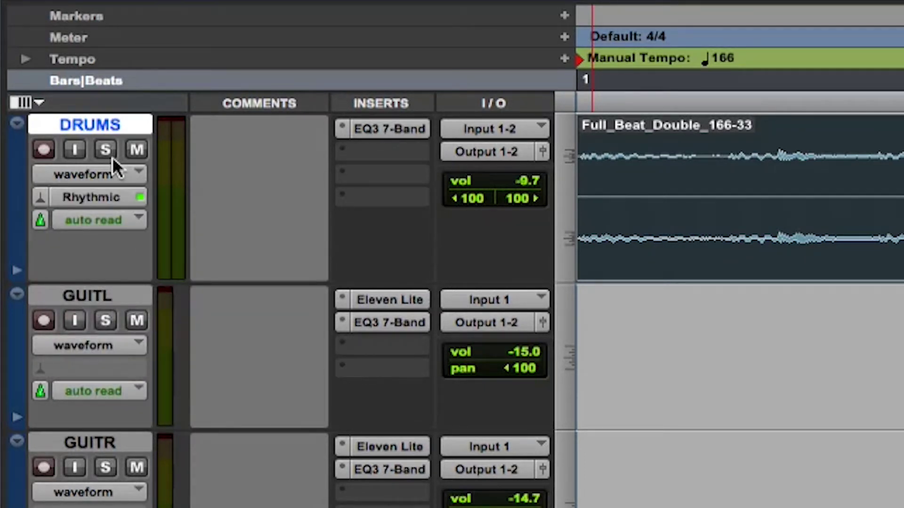
{"action": "left_click", "coordinate": [125, 177]}
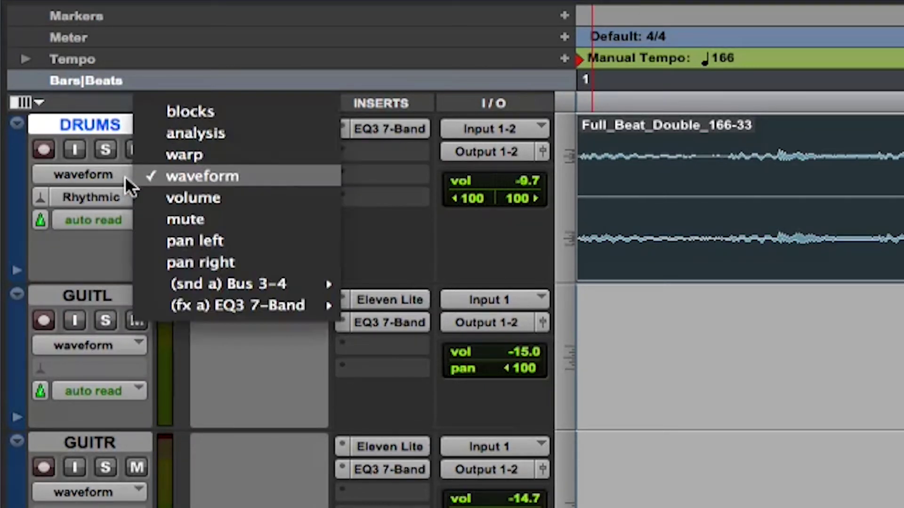
{"action": "left_click", "coordinate": [250, 135]}
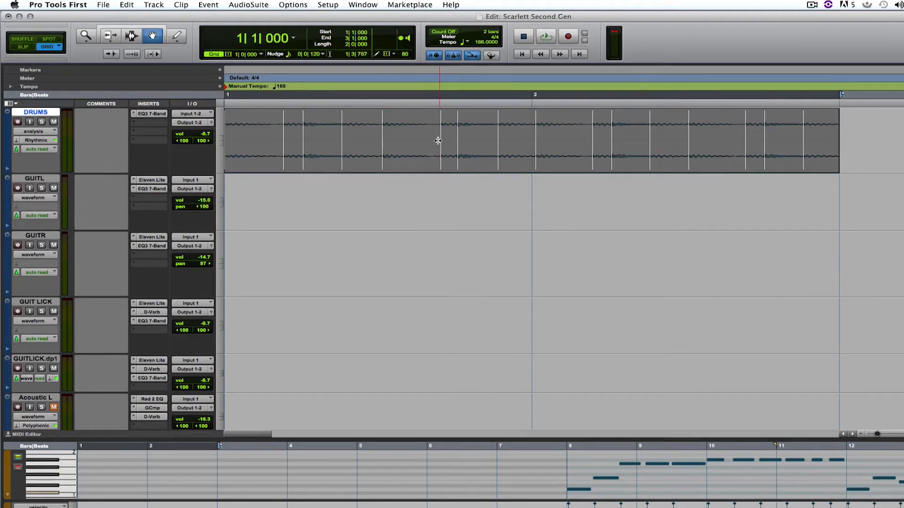
Put the DRUMS track in warp view and add warp markers on eight drum hits.
{"action": "left_click", "coordinate": [49, 132]}
{"action": "left_click", "coordinate": [71, 141]}
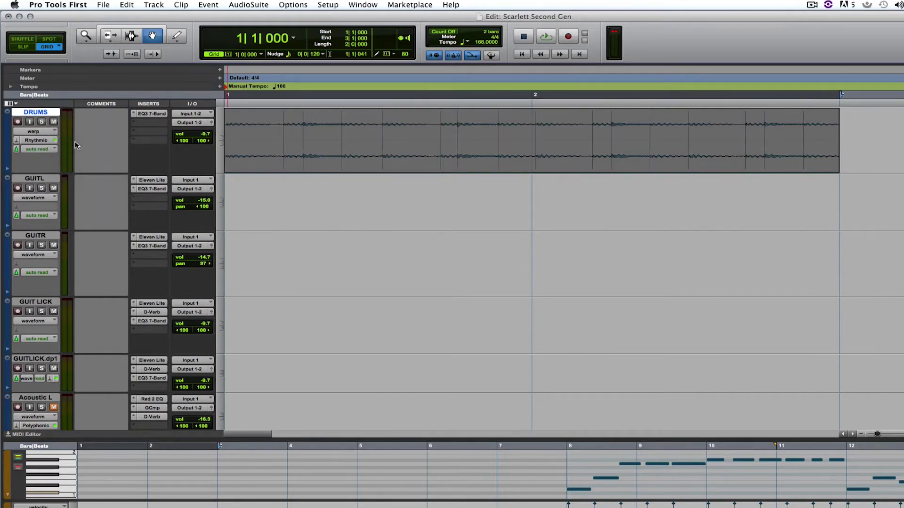
{"action": "double_click", "coordinate": [282, 149]}
{"action": "double_click", "coordinate": [342, 147]}
{"action": "double_click", "coordinate": [441, 148]}
{"action": "double_click", "coordinate": [498, 148]}
{"action": "double_click", "coordinate": [592, 150]}
{"action": "double_click", "coordinate": [649, 149]}
{"action": "double_click", "coordinate": [750, 150]}
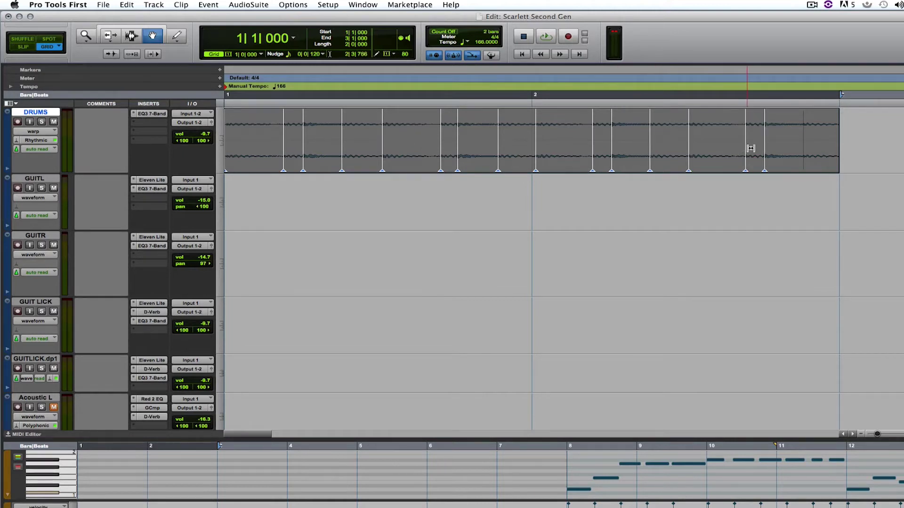
{"action": "double_click", "coordinate": [803, 147]}
Set the grid to 1/64 note and drag two drum warp markers later.
{"action": "left_click", "coordinate": [253, 55]}
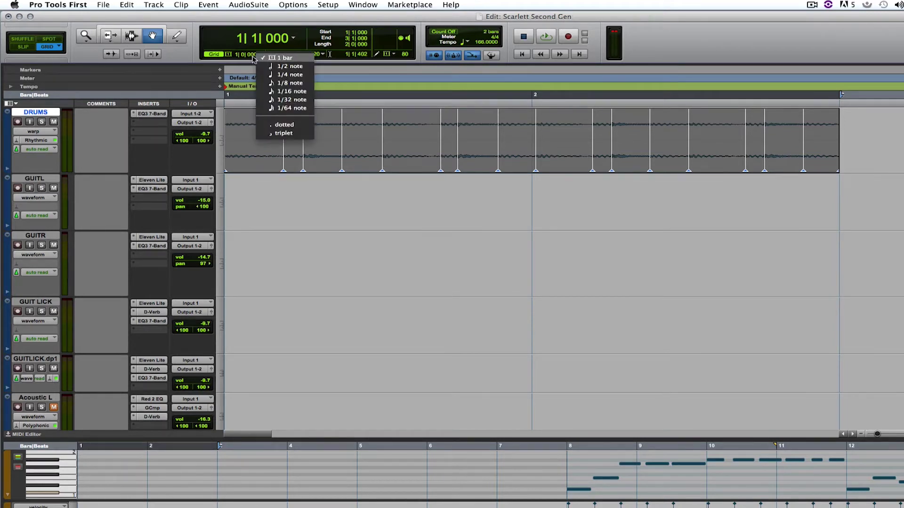
{"action": "left_click", "coordinate": [287, 107]}
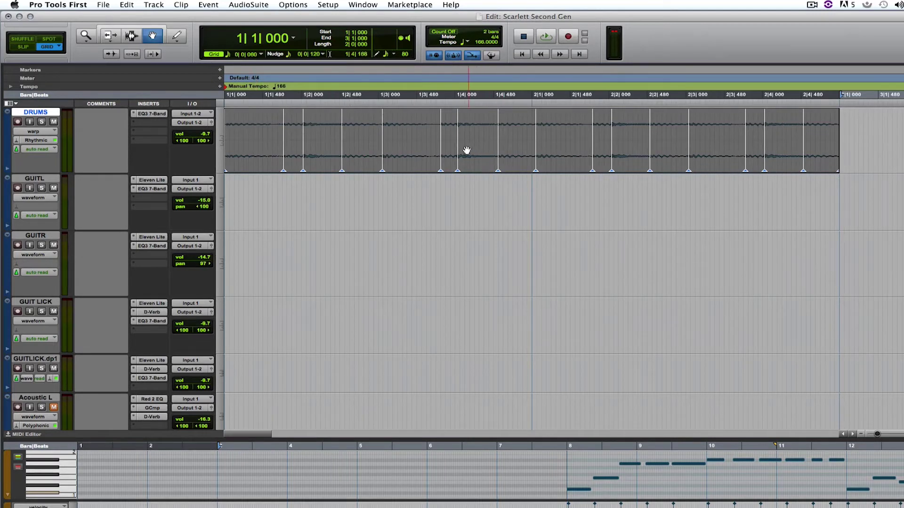
{"action": "left_click_drag", "start_coordinate": [457, 141], "coordinate": [479, 139]}
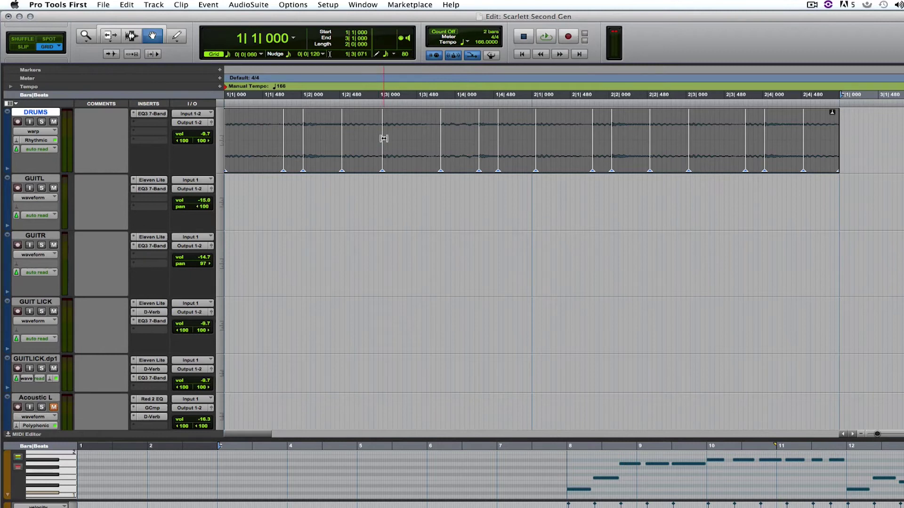
{"action": "left_click_drag", "start_coordinate": [382, 139], "coordinate": [407, 139]}
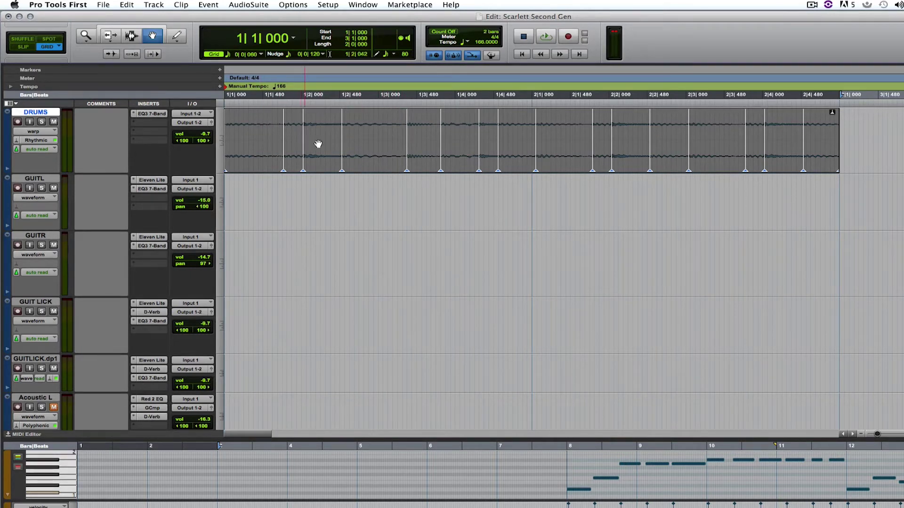
Shift the drums clip to 1|1|036, play back the warped drums, then undo.
{"action": "left_click_drag", "start_coordinate": [302, 143], "coordinate": [264, 139]}
{"action": "key", "text": "space"}
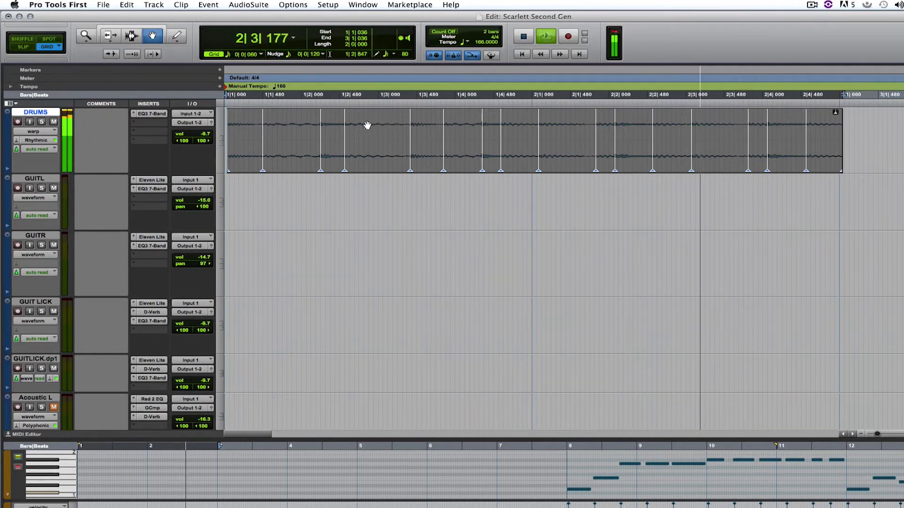
{"action": "key", "text": "space"}
{"action": "key", "text": "super+z"}
{"action": "key", "text": "super+z"}
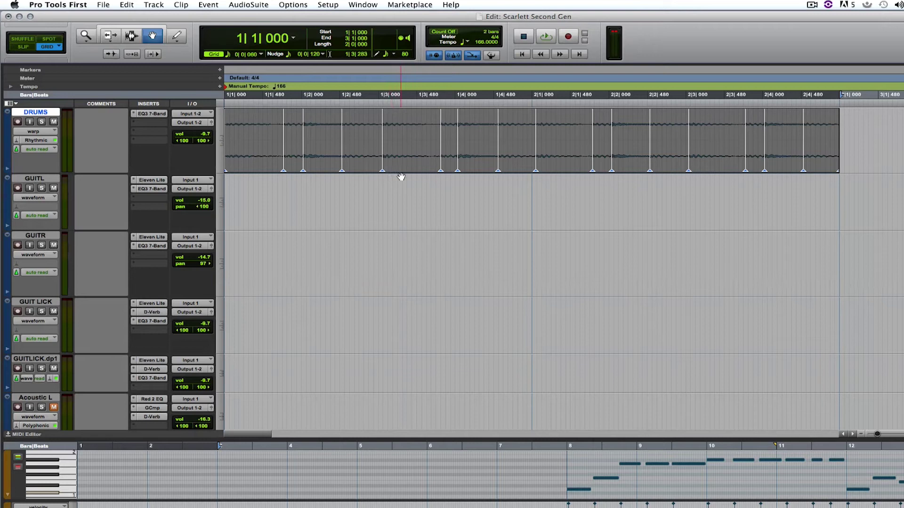
Start playback and set the session tempo to 150 BPM.
{"action": "key", "text": "space"}
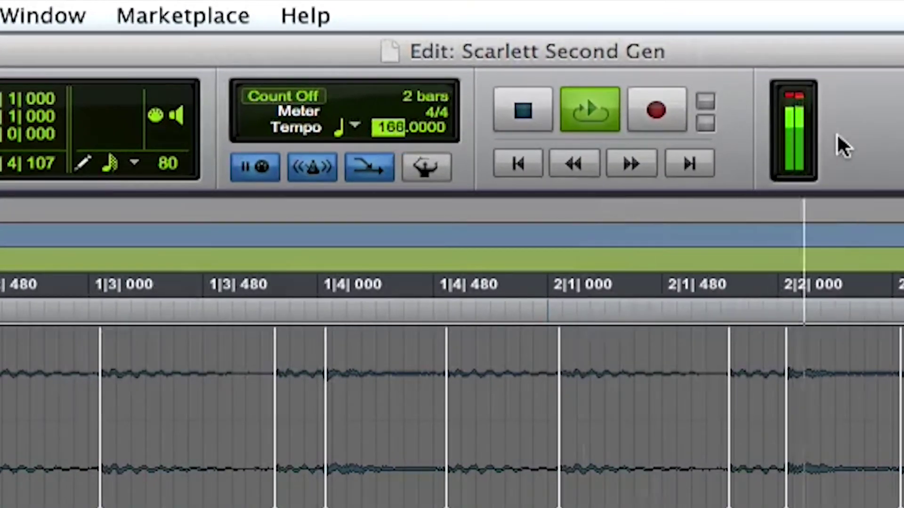
{"action": "type", "text": "150"}
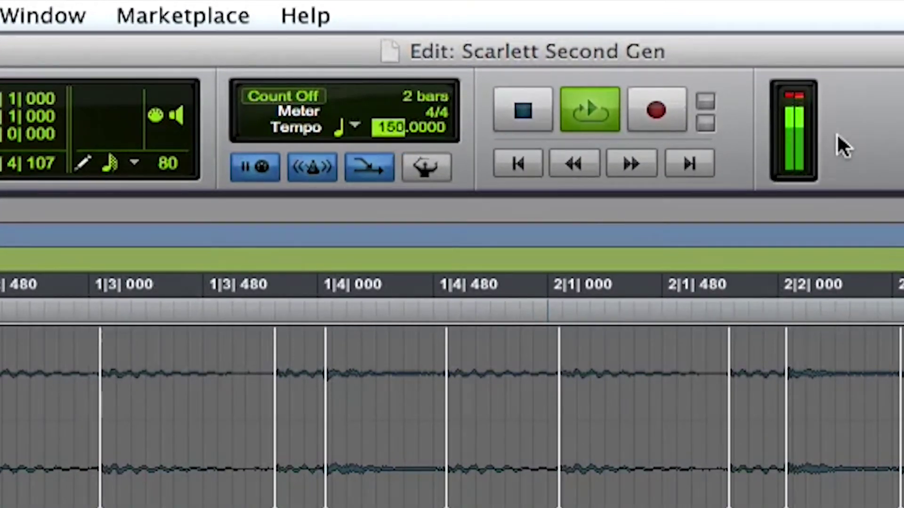
{"action": "key", "text": "Return"}
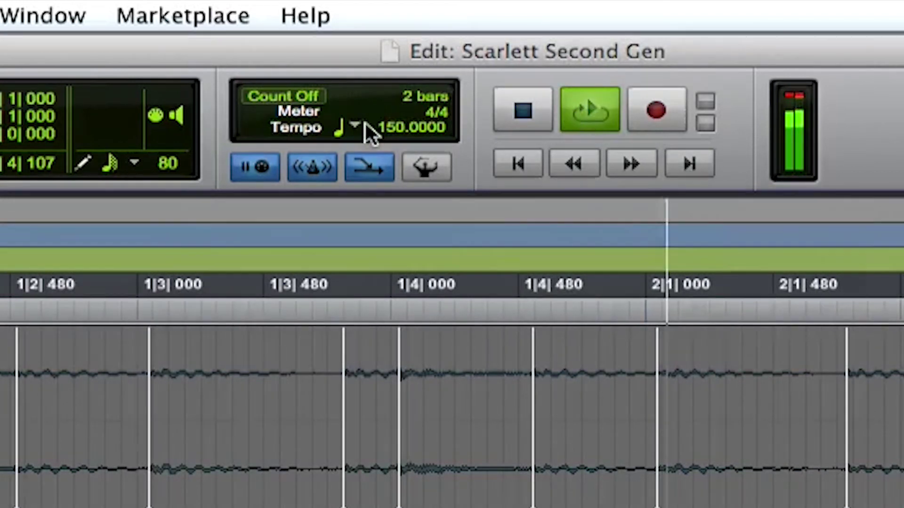
Try tempos of 130 and 200, then stop playback and commit 166 BPM.
{"action": "left_click", "coordinate": [390, 127]}
{"action": "type", "text": "130"}
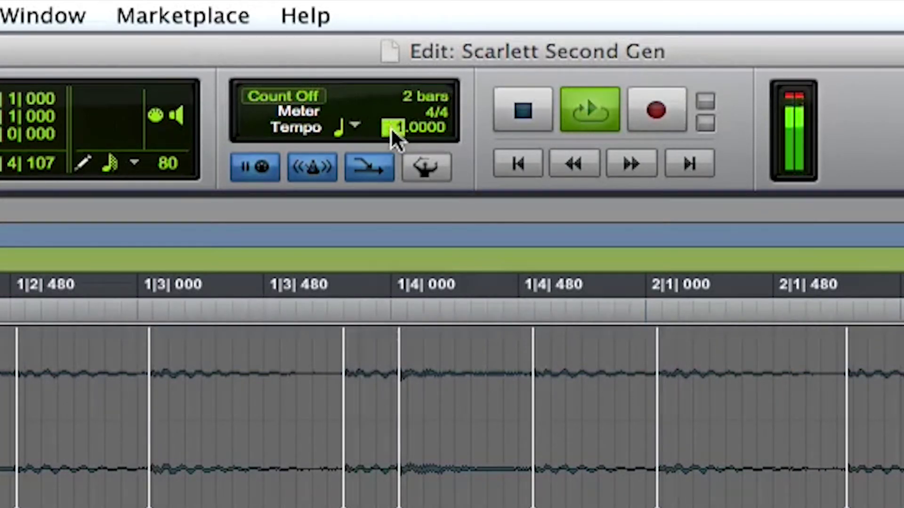
{"action": "key", "text": "Return"}
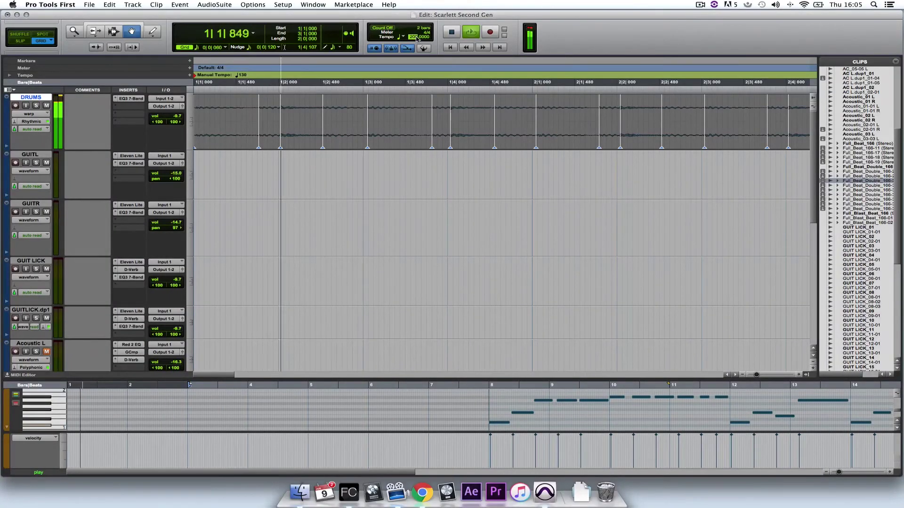
{"action": "type", "text": "200"}
{"action": "key", "text": "Return"}
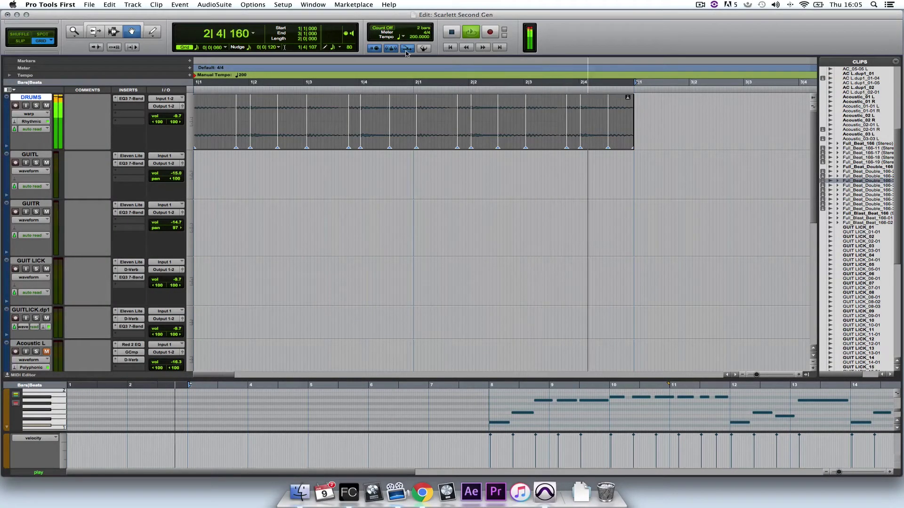
{"action": "key", "text": "space"}
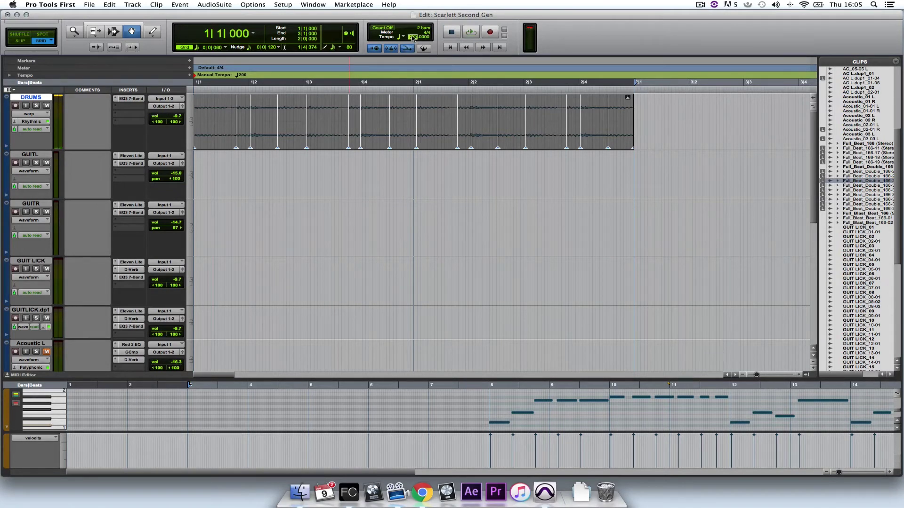
{"action": "key", "text": "Return"}
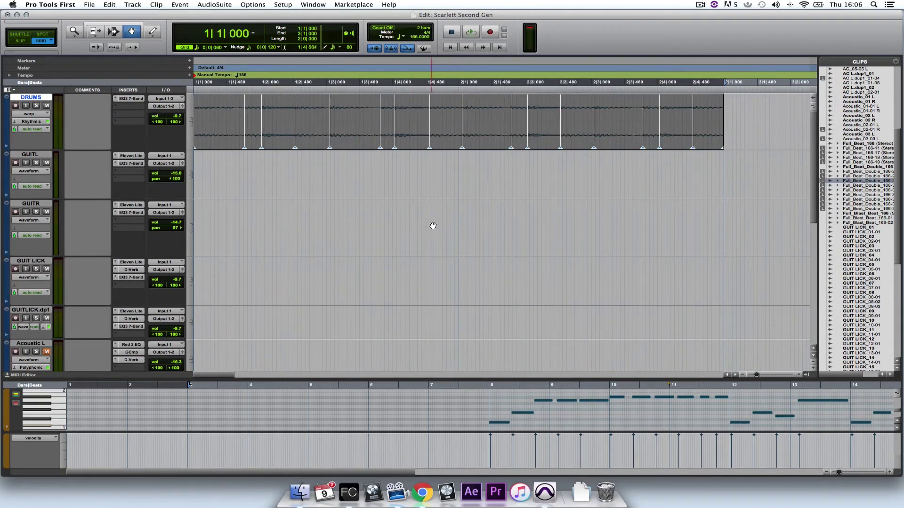
Select bars 8 to 16 across all tracks, play the section, and zoom in.
{"action": "scroll", "coordinate": [433, 226], "scroll_direction": "right", "scroll_amount": 15}
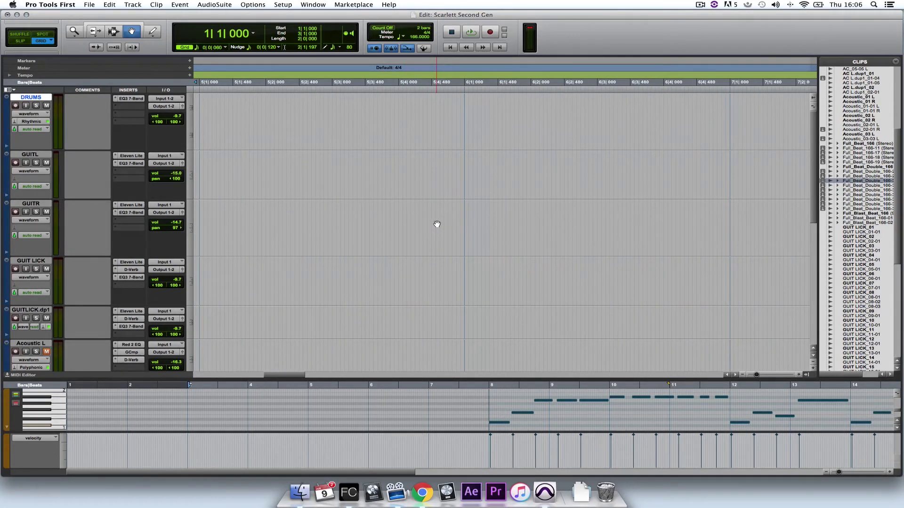
{"action": "scroll", "coordinate": [423, 221], "scroll_direction": "down", "scroll_amount": 4}
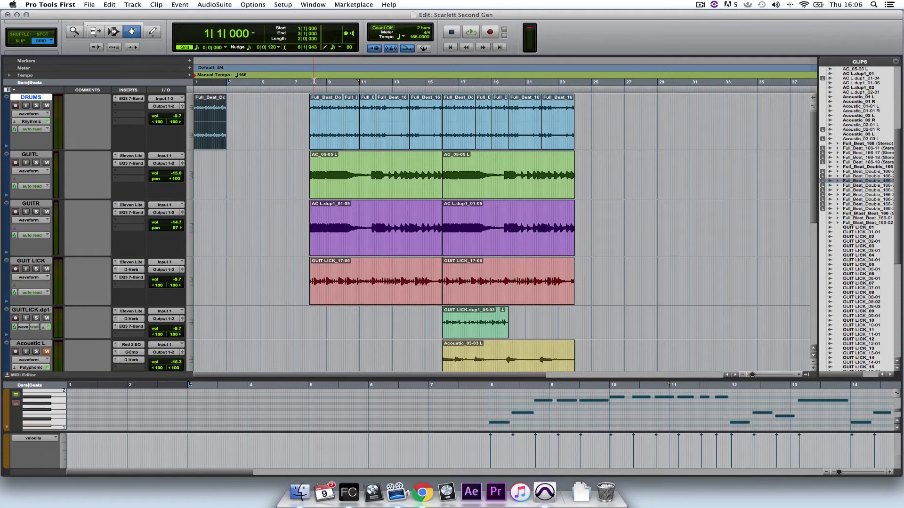
{"action": "left_click_drag", "start_coordinate": [309, 83], "coordinate": [446, 110]}
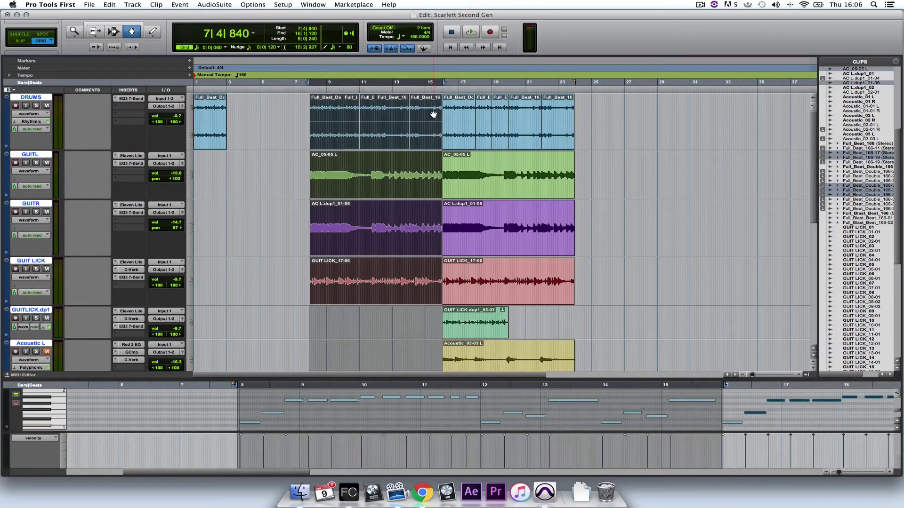
{"action": "key", "text": "space"}
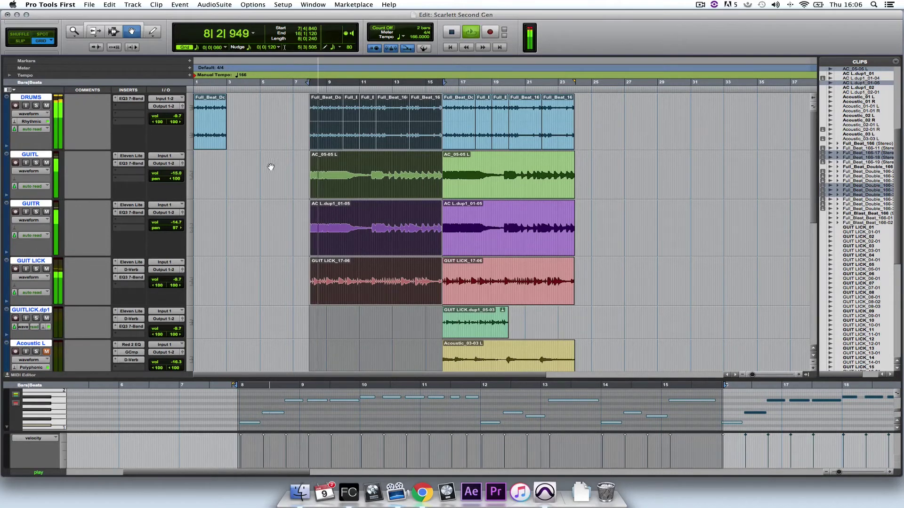
{"action": "key", "text": "super+bracketright"}
{"action": "key", "text": "super+bracketright"}
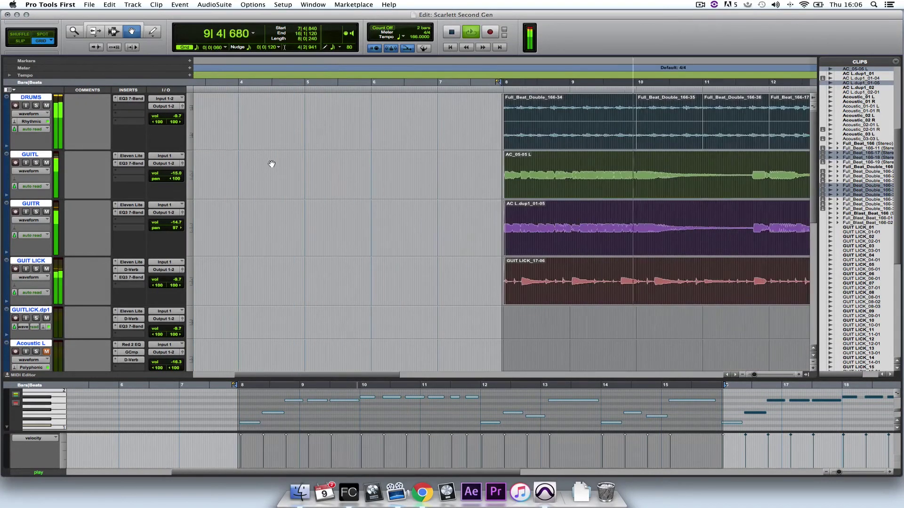
{"action": "scroll", "coordinate": [402, 192], "scroll_direction": "right", "scroll_amount": 5}
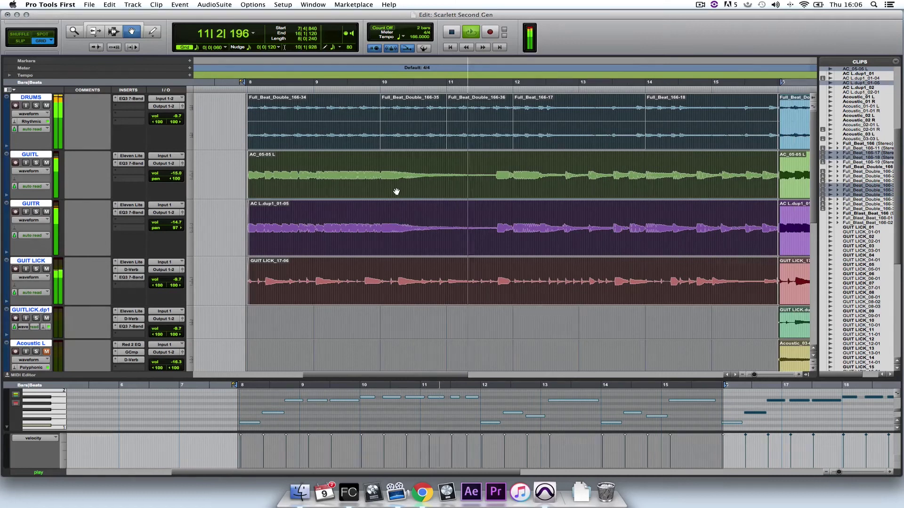
Stop playback, set the grid to 1 bar, and snap the selection to bars 8–16.
{"action": "key", "text": "space"}
{"action": "left_click", "coordinate": [222, 48]}
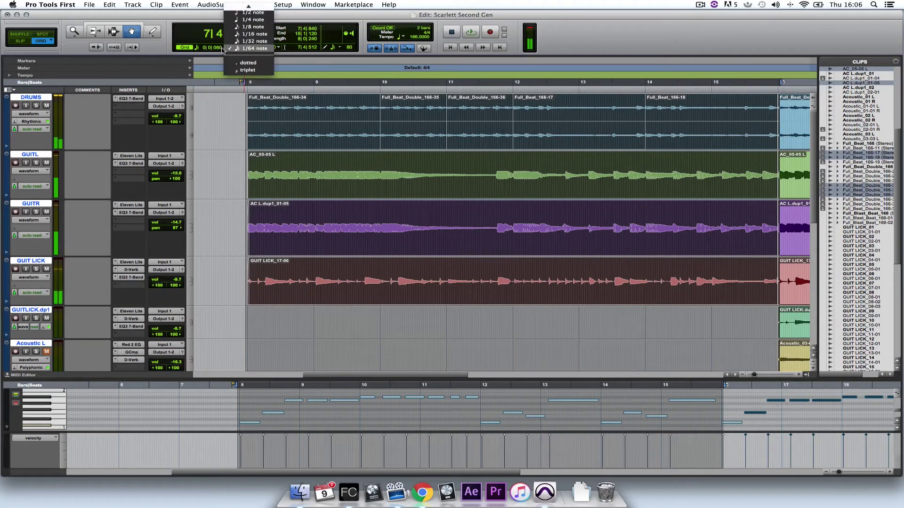
{"action": "left_click", "coordinate": [250, 9]}
{"action": "left_click_drag", "start_coordinate": [245, 85], "coordinate": [252, 85]}
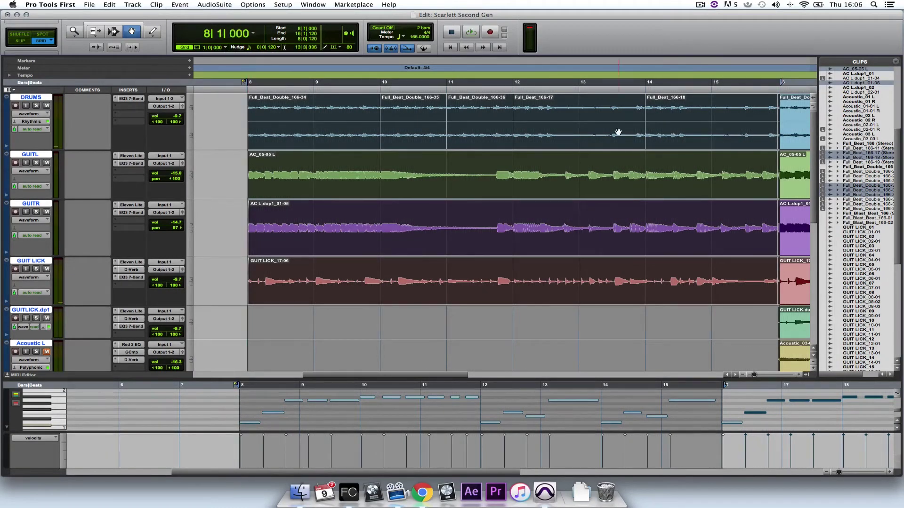
{"action": "left_click_drag", "start_coordinate": [781, 84], "coordinate": [779, 85]}
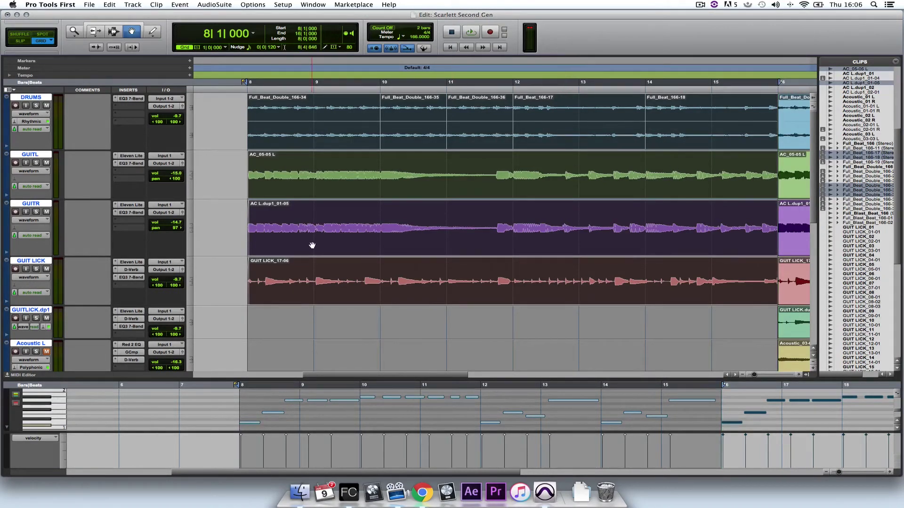
Keep the GUIT LICK, GUITR and GUITL tracks on the Ticks timebase.
{"action": "left_click", "coordinate": [15, 293]}
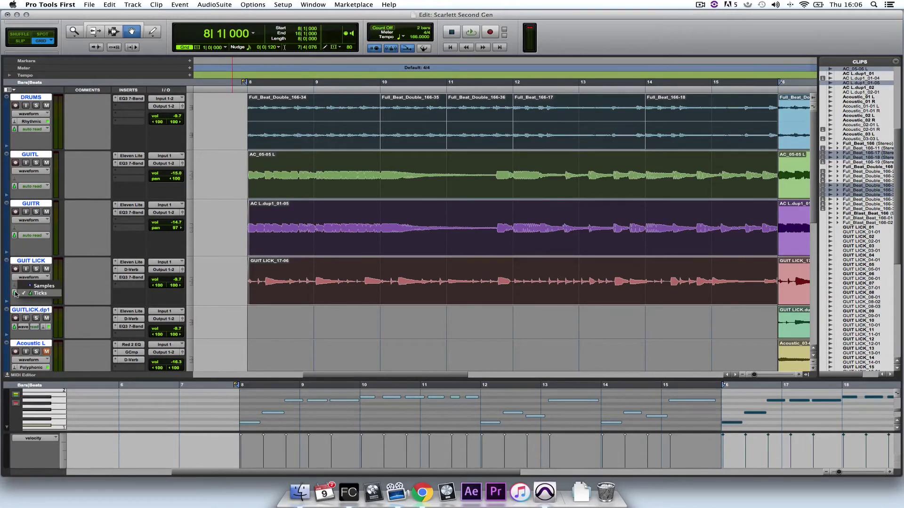
{"action": "left_click", "coordinate": [39, 294]}
{"action": "left_click", "coordinate": [14, 235]}
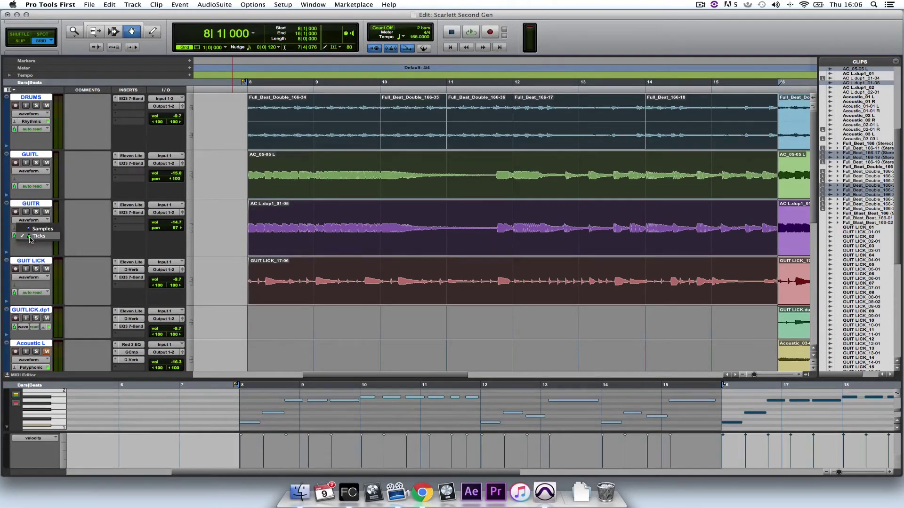
{"action": "left_click", "coordinate": [30, 239]}
{"action": "left_click", "coordinate": [14, 186]}
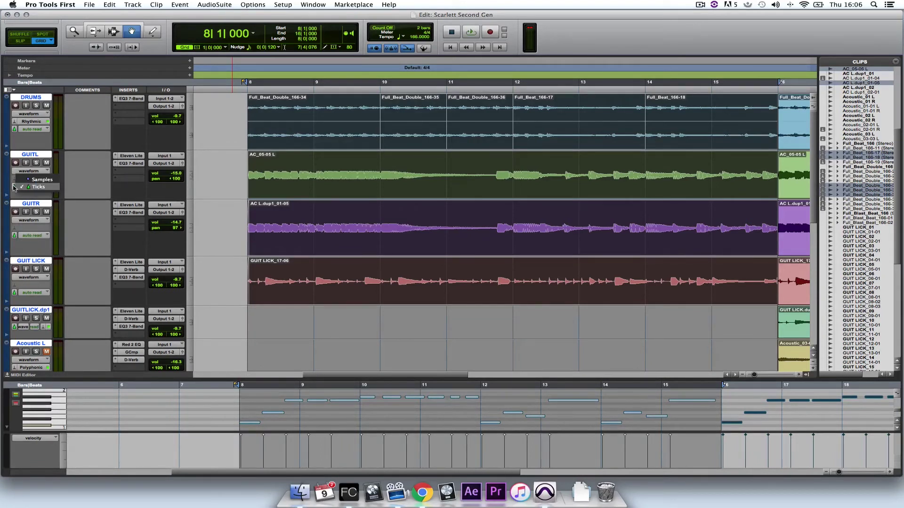
{"action": "left_click", "coordinate": [31, 194]}
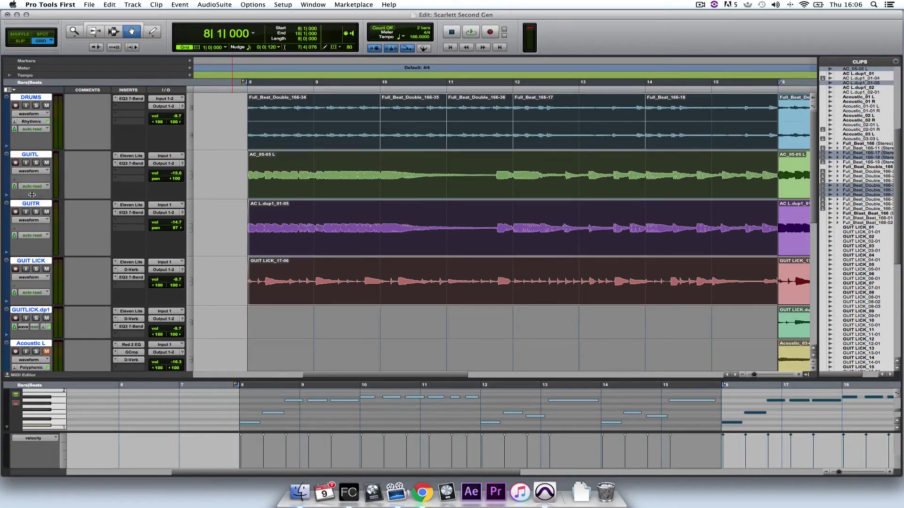
Set Elastic Audio to Polyphonic on the GUIT LICK, GUITR and GUITL tracks.
{"action": "left_click", "coordinate": [15, 291]}
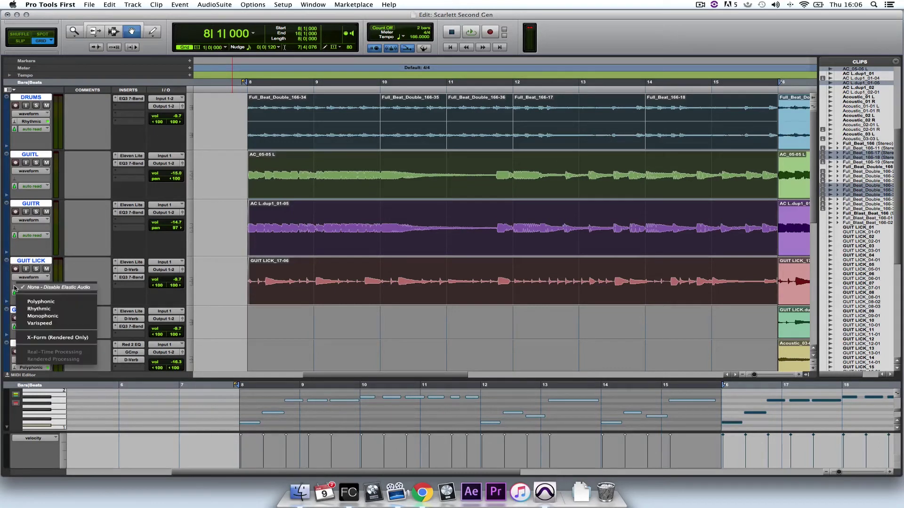
{"action": "left_click", "coordinate": [33, 302]}
{"action": "left_click", "coordinate": [14, 231]}
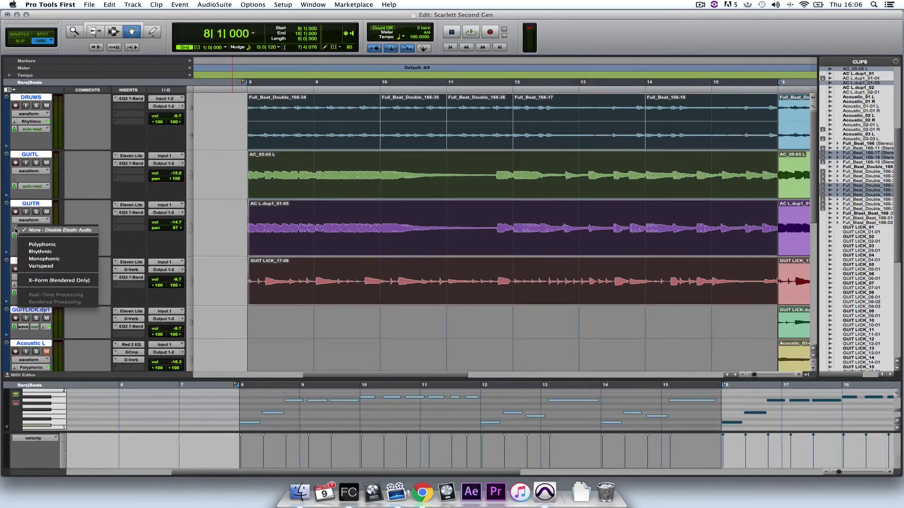
{"action": "left_click", "coordinate": [32, 241]}
{"action": "left_click", "coordinate": [16, 184]}
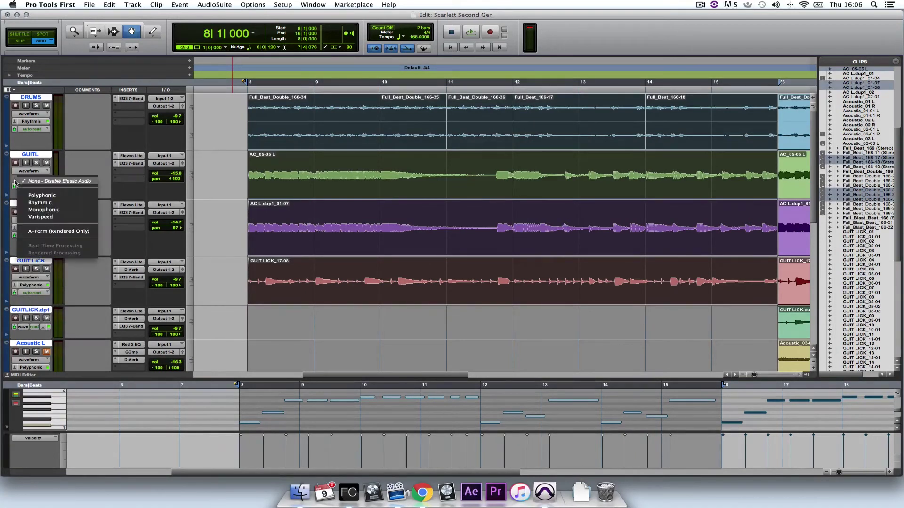
{"action": "left_click", "coordinate": [38, 195]}
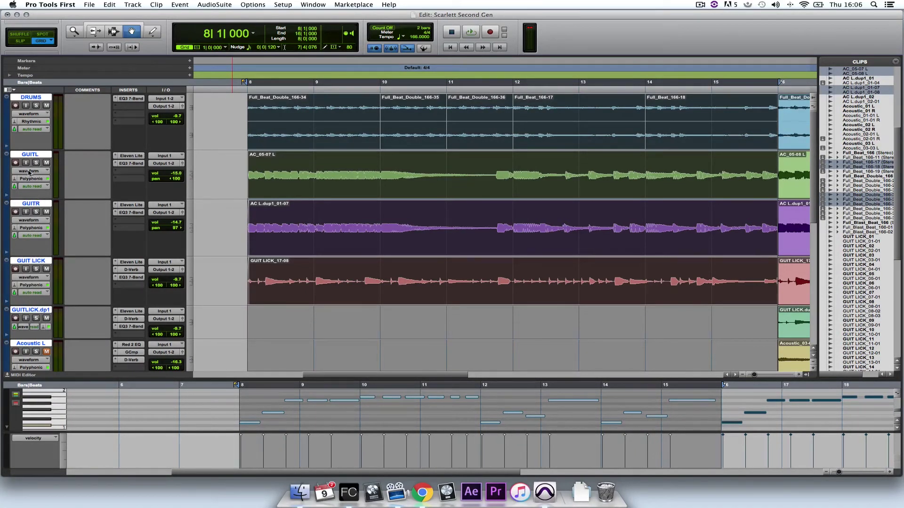
{"action": "left_click", "coordinate": [29, 172]}
Show the GUITL, GUITR and GUIT LICK tracks in analysis view.
{"action": "left_click", "coordinate": [47, 157]}
{"action": "left_click", "coordinate": [26, 221]}
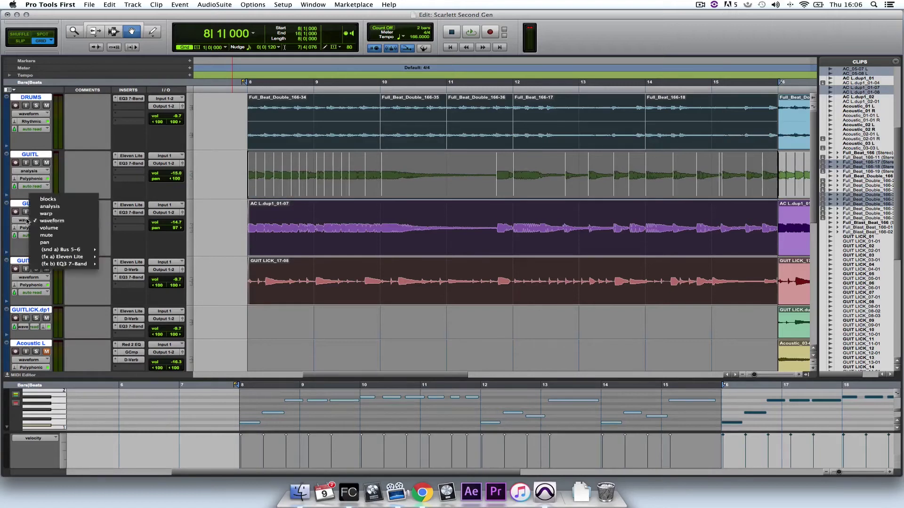
{"action": "left_click", "coordinate": [47, 206]}
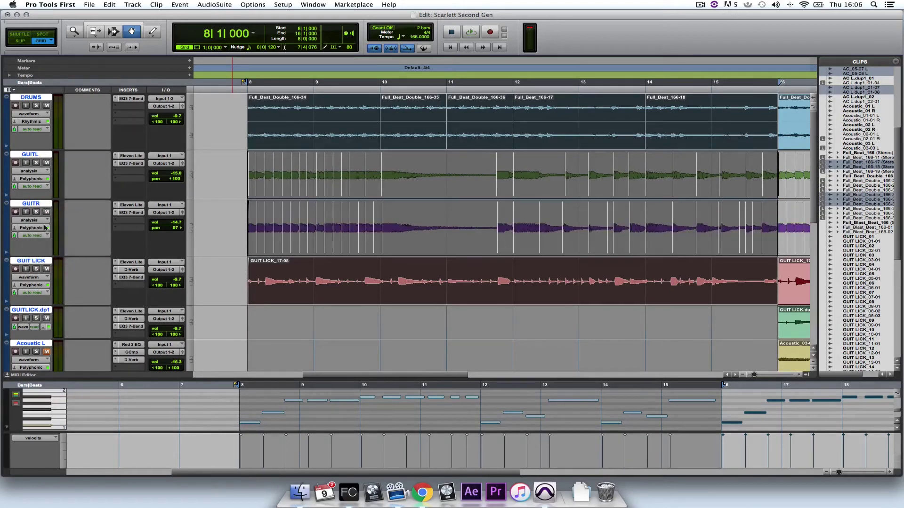
{"action": "left_click", "coordinate": [31, 278]}
{"action": "left_click", "coordinate": [49, 262]}
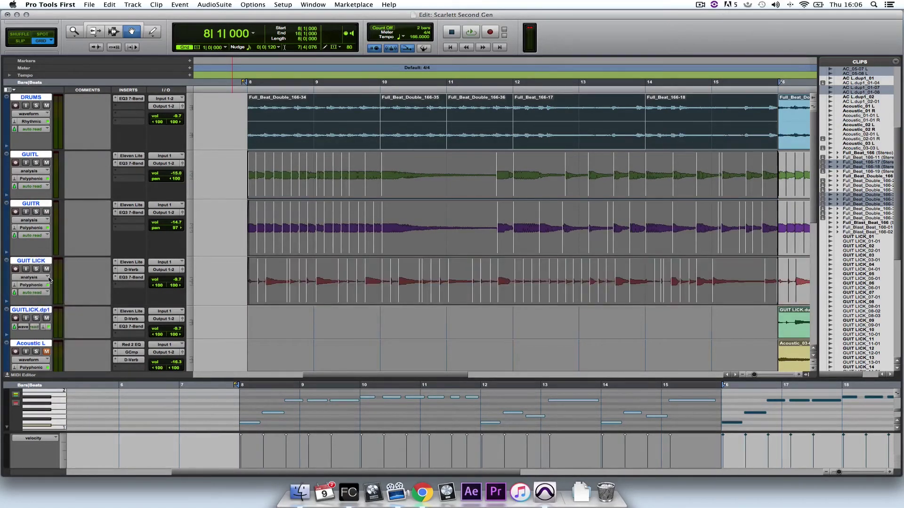
Switch the GUIT LICK, GUITR, GUITL and DRUMS tracks to warp view.
{"action": "left_click", "coordinate": [49, 280]}
{"action": "left_click", "coordinate": [49, 259]}
{"action": "left_click", "coordinate": [36, 223]}
{"action": "left_click", "coordinate": [50, 228]}
{"action": "left_click", "coordinate": [31, 172]}
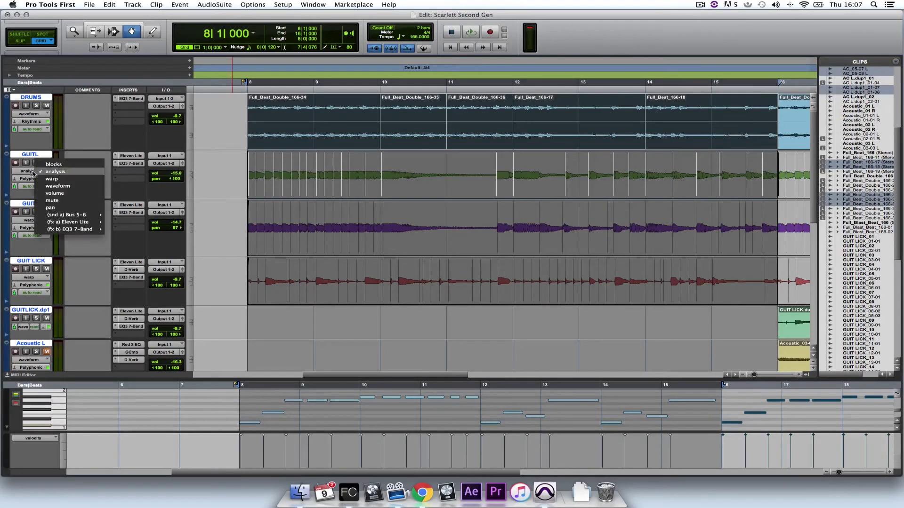
{"action": "left_click", "coordinate": [49, 179]}
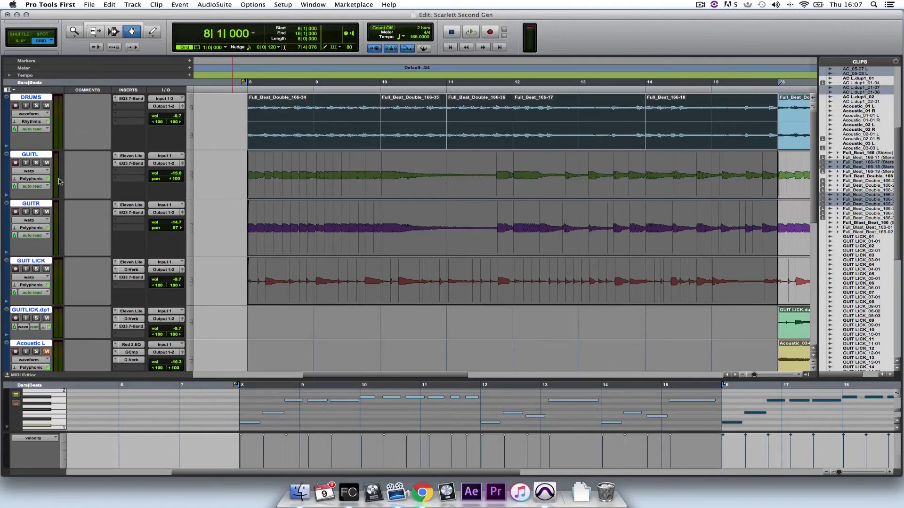
{"action": "left_click", "coordinate": [41, 114]}
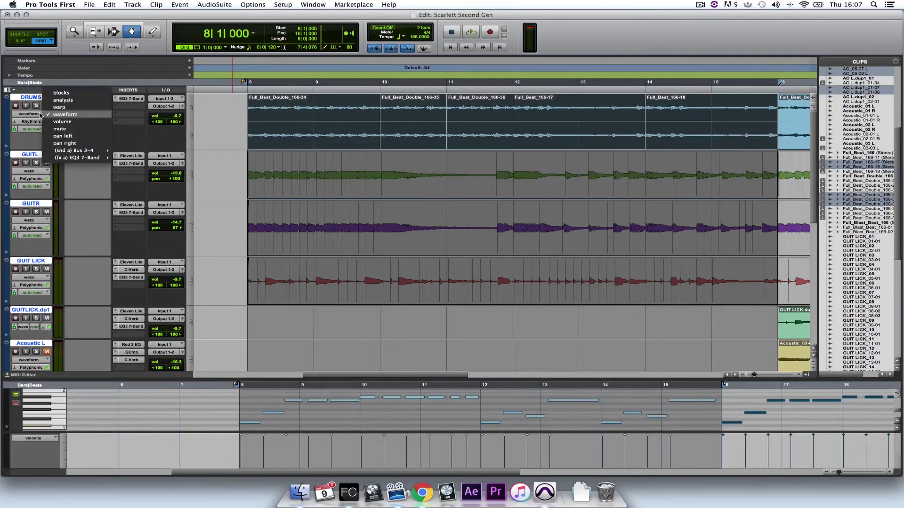
{"action": "left_click", "coordinate": [59, 107]}
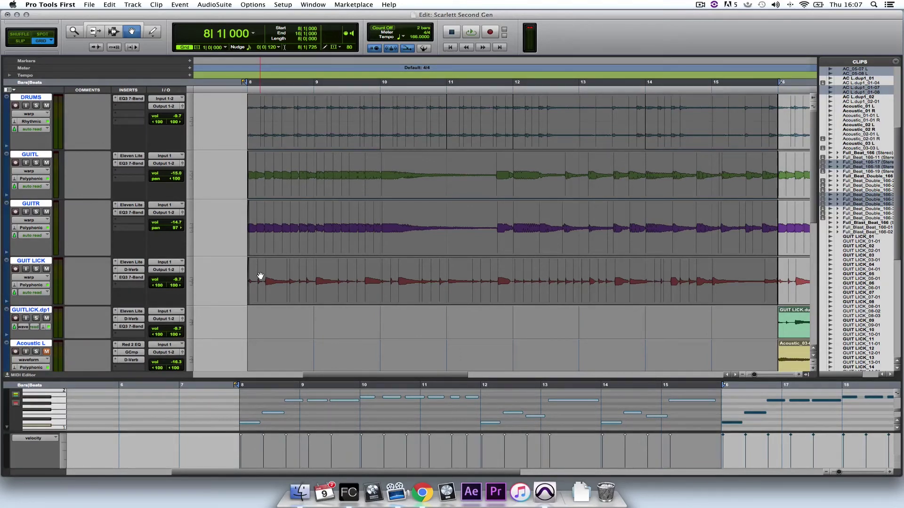
{"action": "key", "text": "space"}
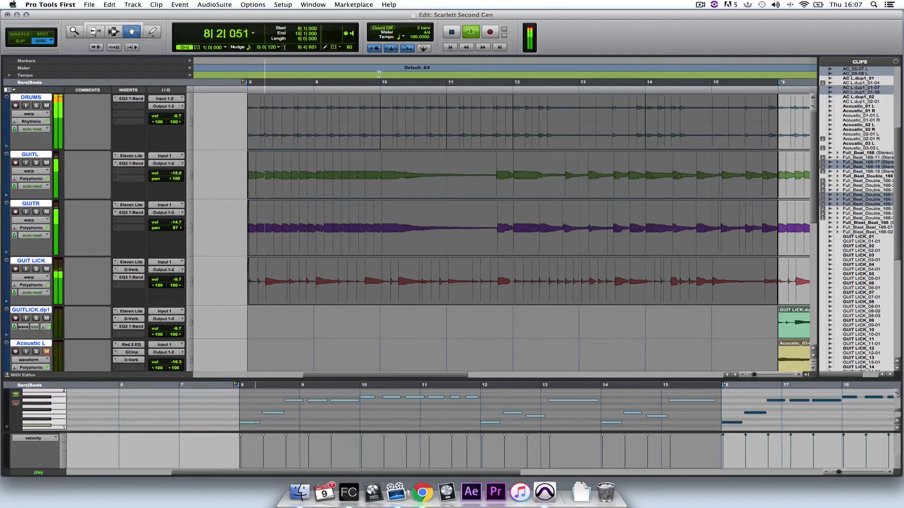
{"action": "left_click", "coordinate": [415, 38]}
{"action": "type", "text": "130"}
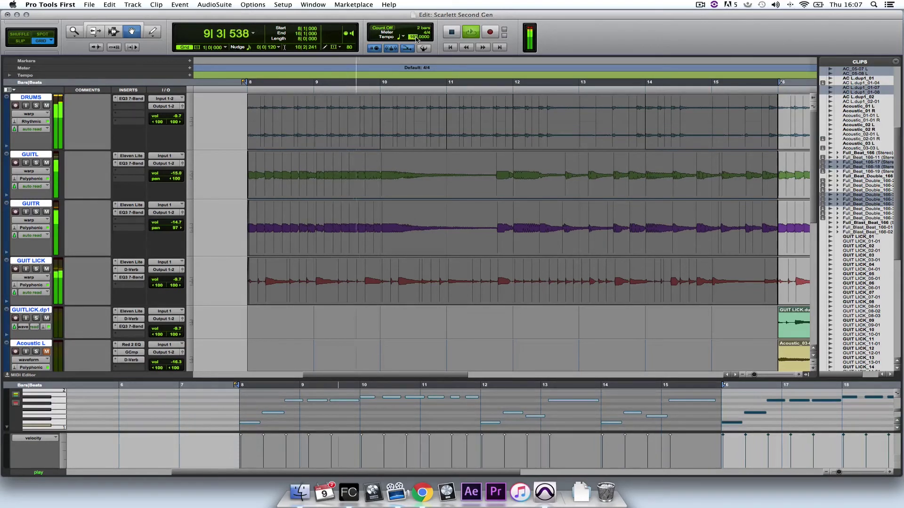
{"action": "key", "text": "Return"}
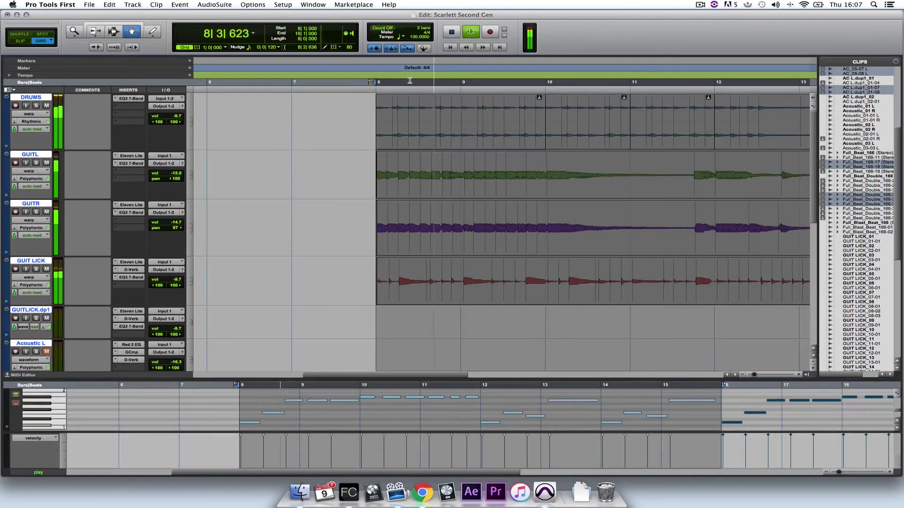
{"action": "left_click", "coordinate": [415, 37]}
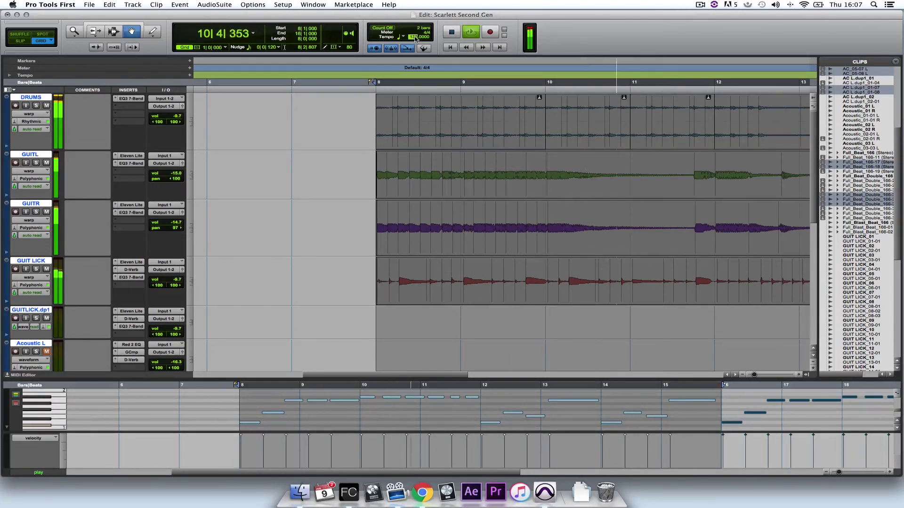
{"action": "type", "text": "190"}
{"action": "key", "text": "Return"}
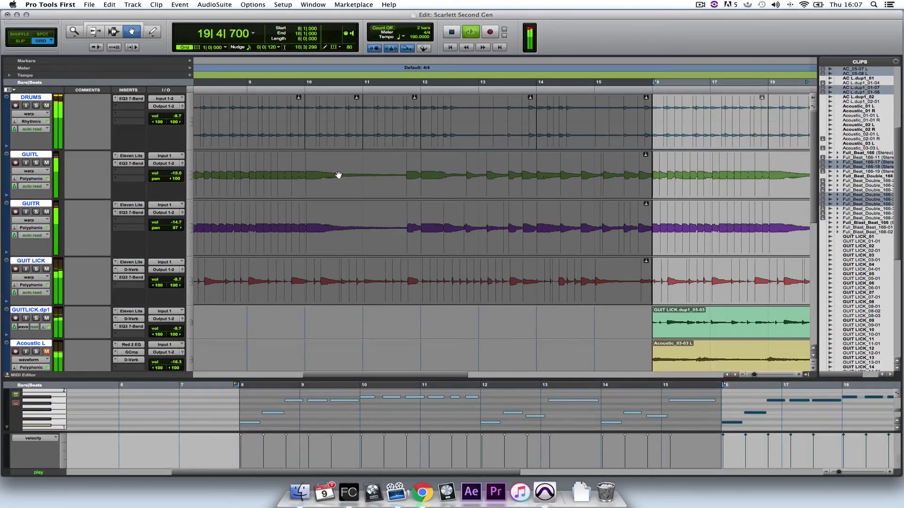
{"action": "key", "text": "space"}
{"action": "key", "text": "super+z"}
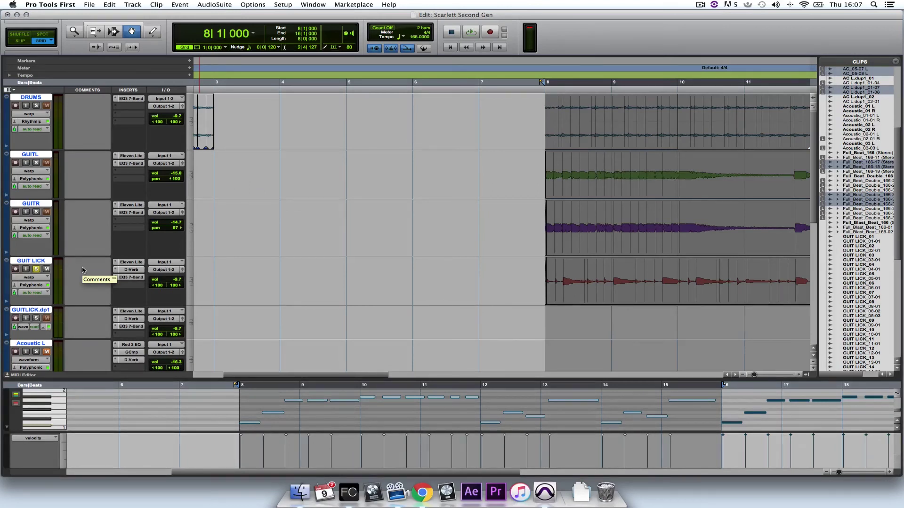
{"action": "key", "text": "space"}
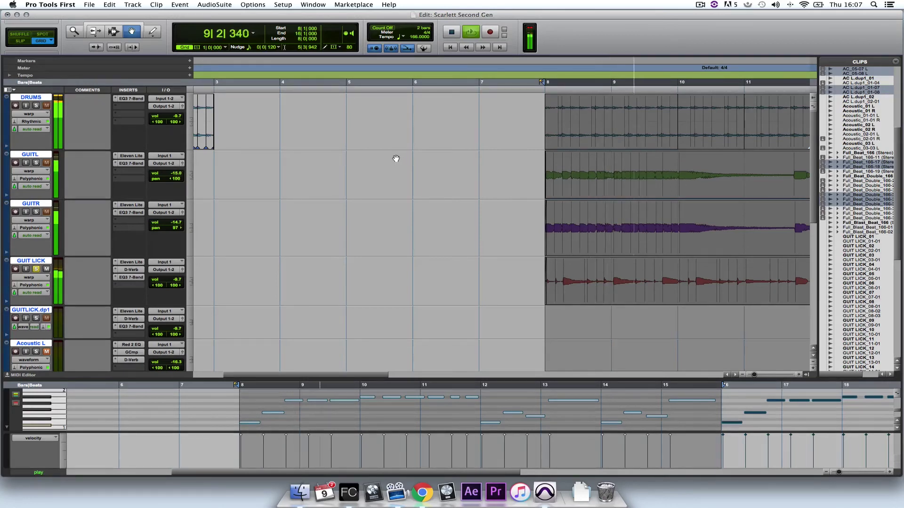
{"action": "key", "text": "space"}
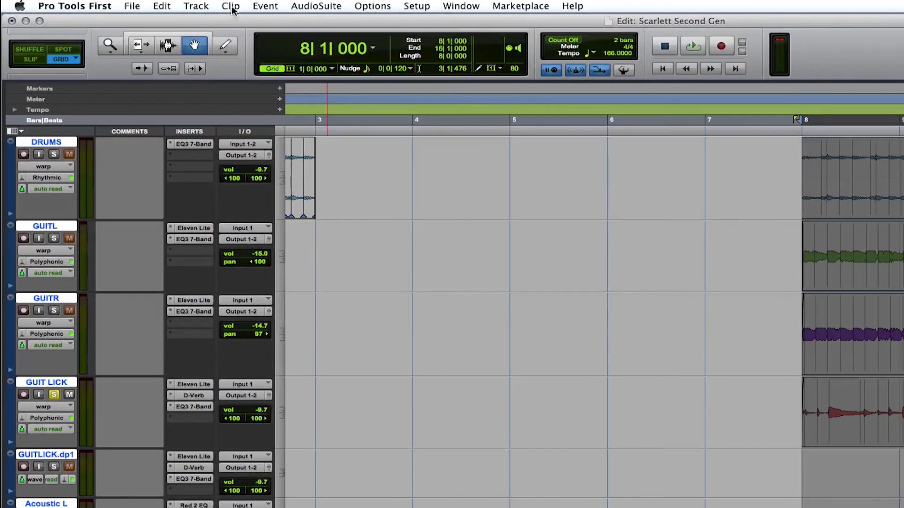
{"action": "left_click", "coordinate": [157, 5]}
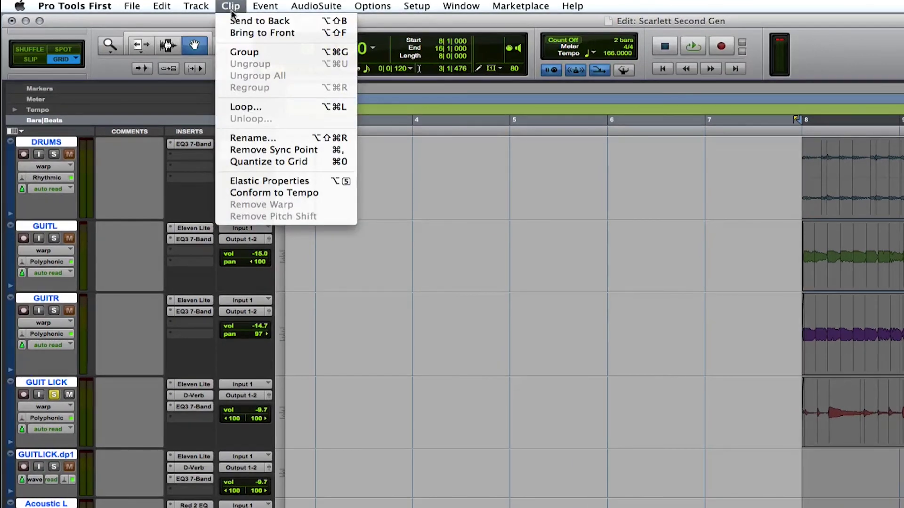
{"action": "left_click", "coordinate": [247, 183]}
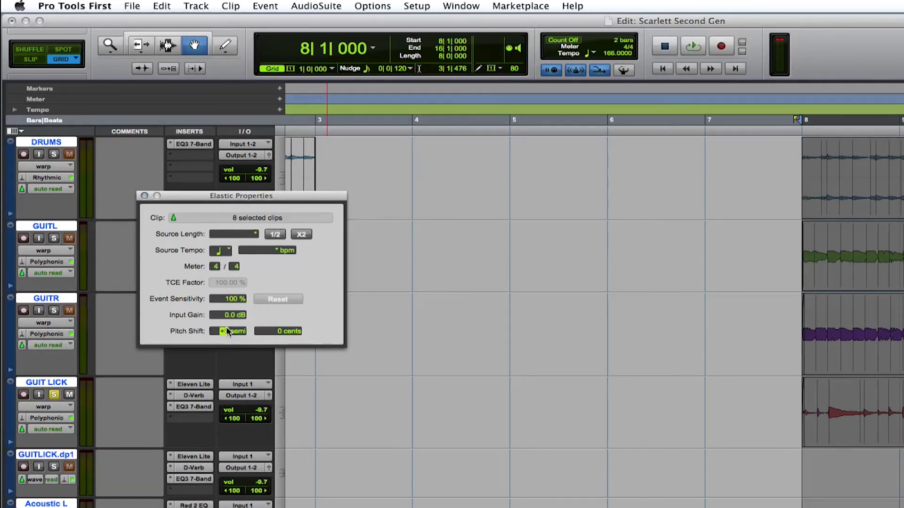
{"action": "left_click_drag", "start_coordinate": [226, 327], "coordinate": [230, 334]}
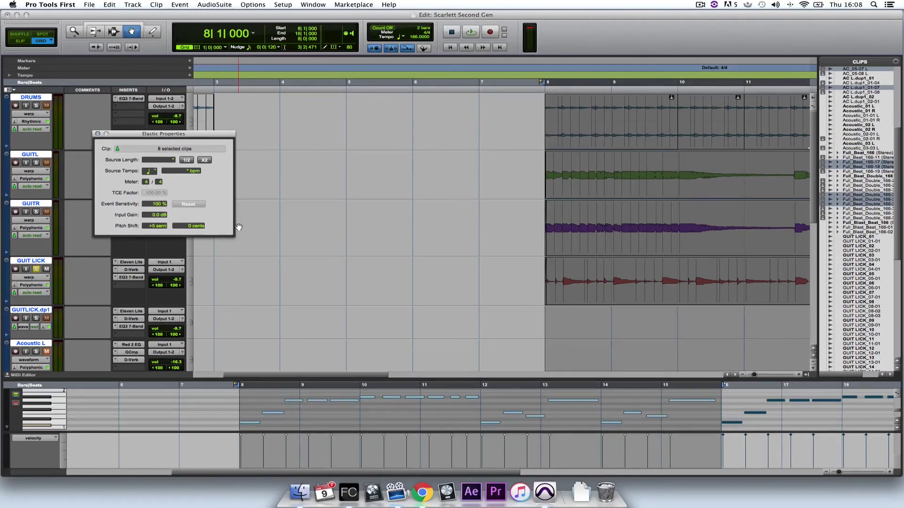
{"action": "key", "text": "space"}
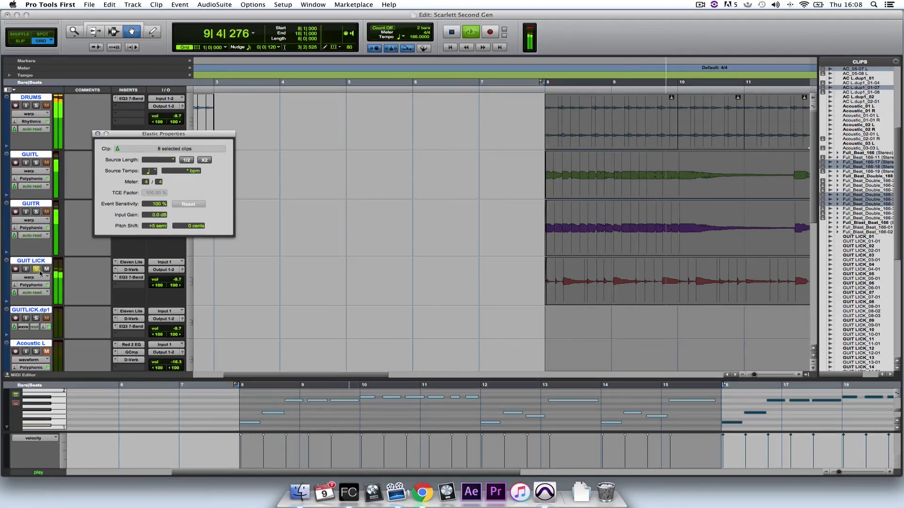
{"action": "left_click", "coordinate": [158, 227]}
{"action": "type", "text": "0"}
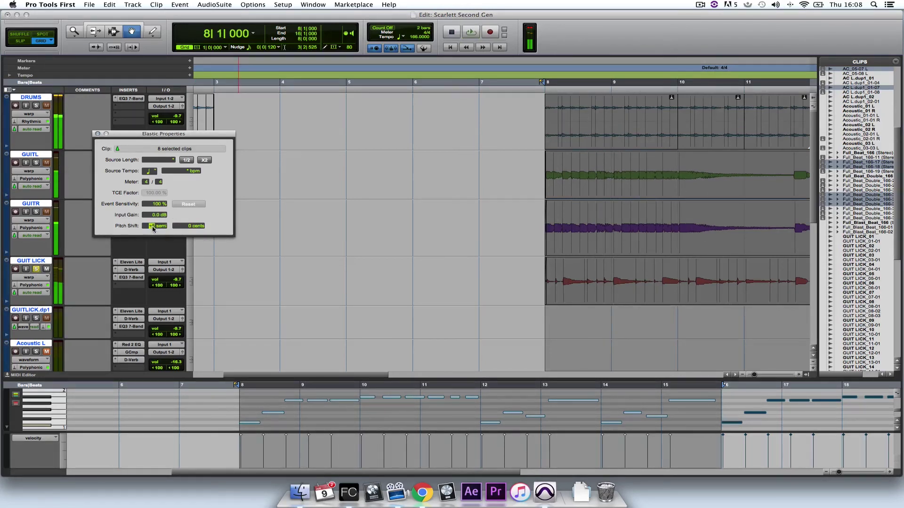
{"action": "key", "text": "Return"}
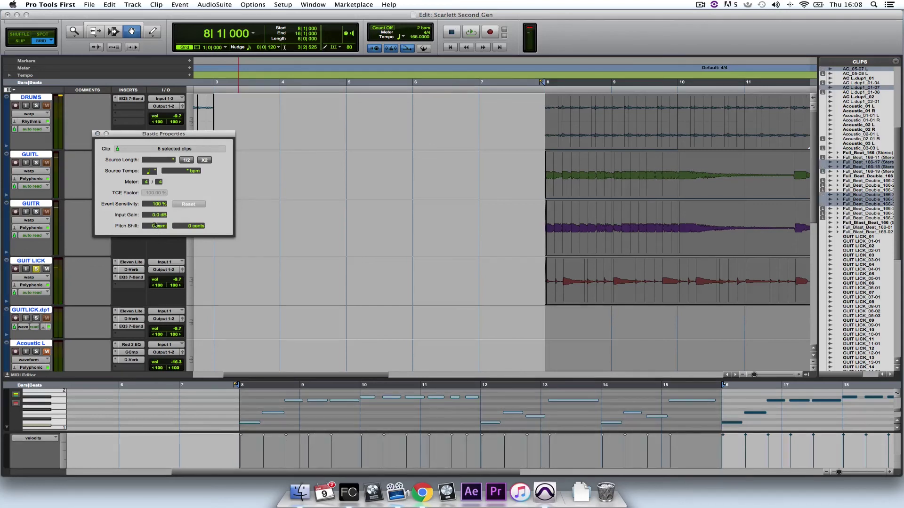
{"action": "left_click", "coordinate": [98, 134]}
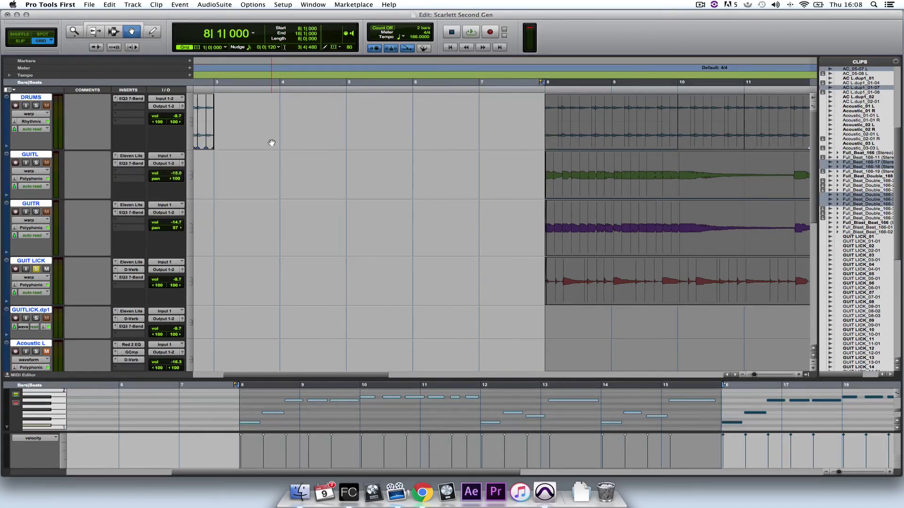